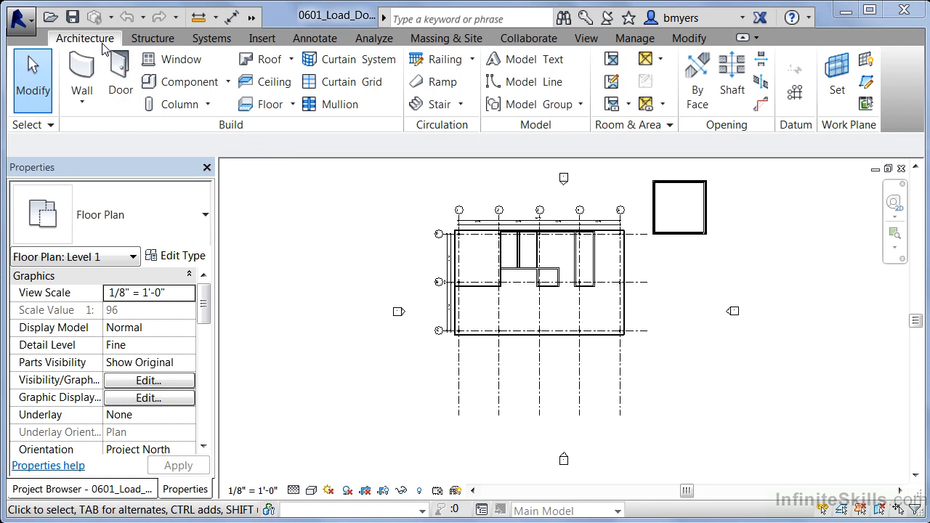
Step: Start the Door tool and review the door types available in the project
{"action": "left_click", "coordinate": [121, 77]}
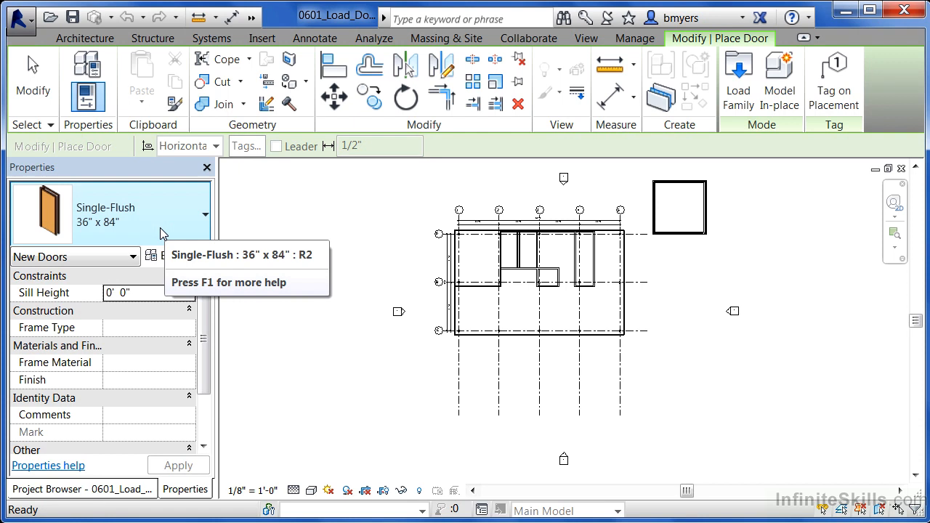
{"action": "left_click", "coordinate": [160, 231]}
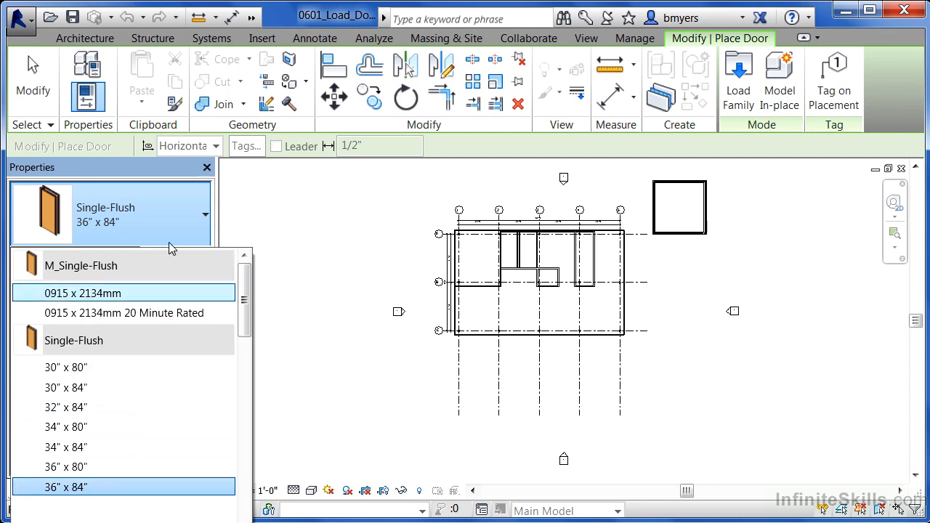
{"action": "left_click", "coordinate": [160, 173]}
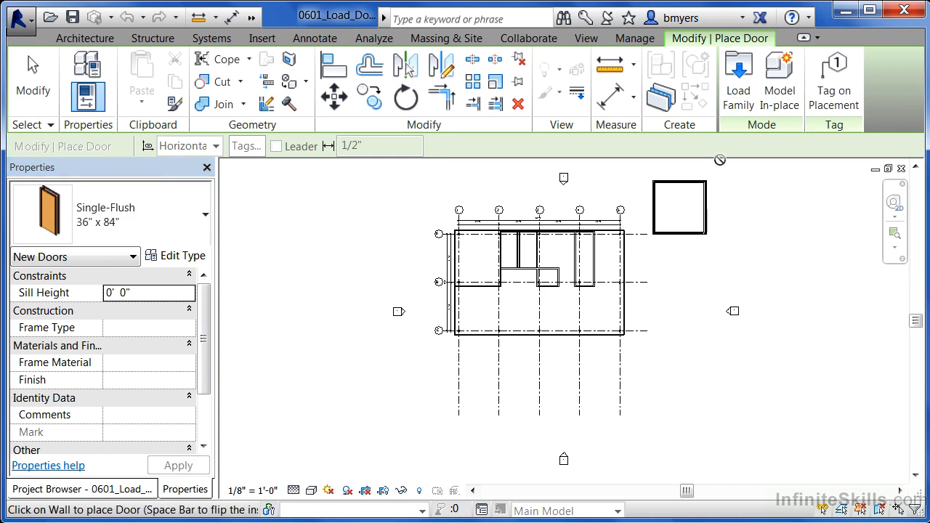
Step: Browse for a family to load in the US Imperial library's Doors folder and select Bifold-2 Panel.rfa
{"action": "left_click", "coordinate": [737, 94]}
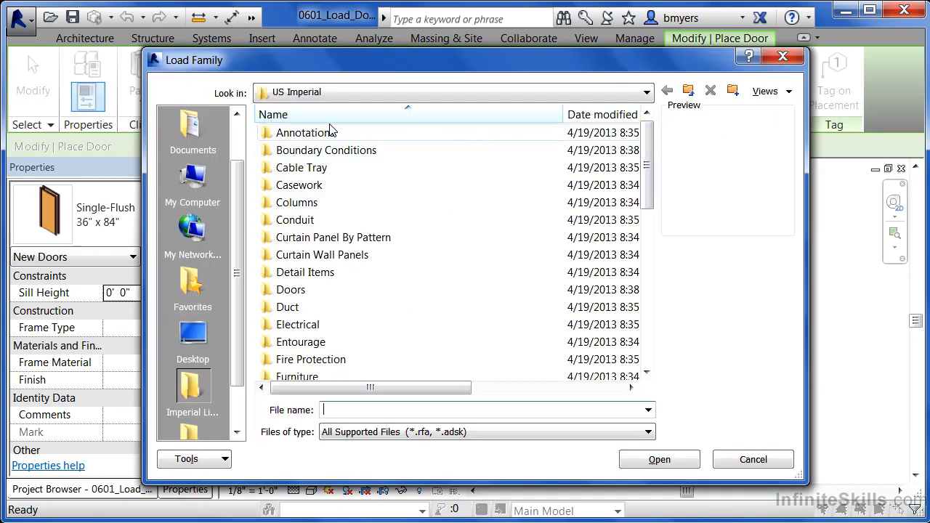
{"action": "double_click", "coordinate": [300, 291]}
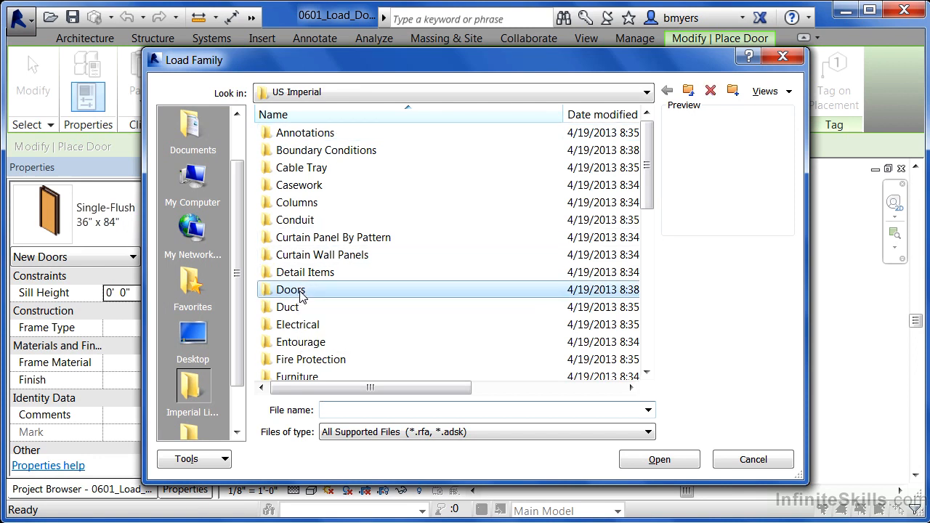
{"action": "left_click", "coordinate": [346, 136]}
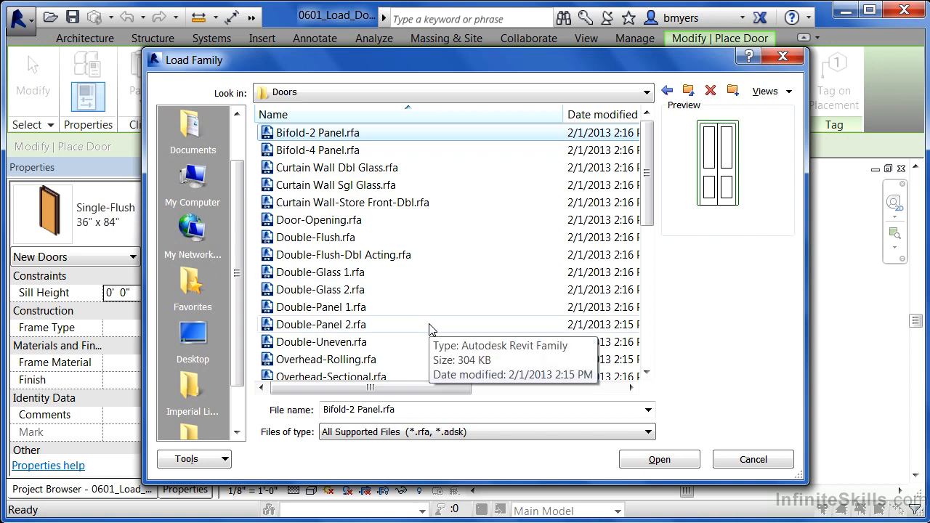
Step: Examine the previews of the door families in the Doors folder one after another
{"action": "key", "text": "Down"}
{"action": "key", "text": "Down"}
{"action": "key", "text": "Down"}
{"action": "key", "text": "Down"}
{"action": "key", "text": "Down"}
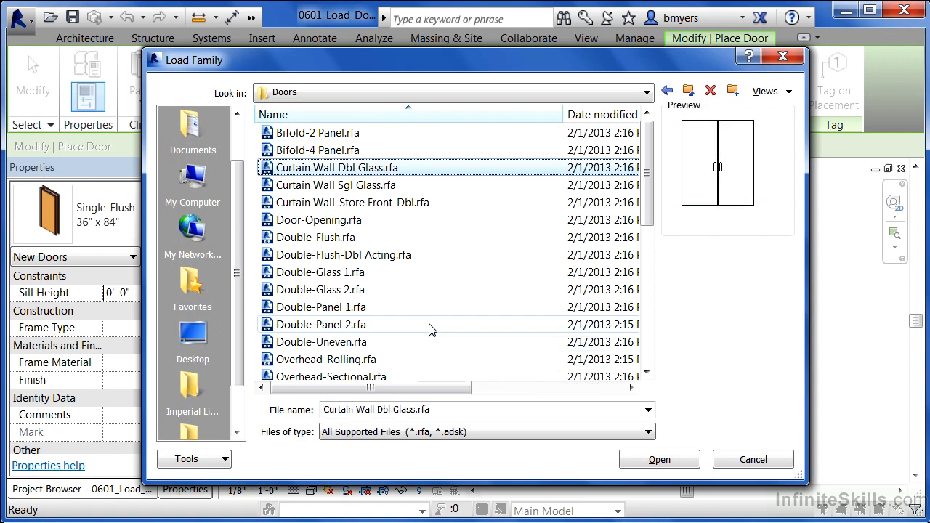
{"action": "key", "text": "Down"}
{"action": "key", "text": "Down"}
{"action": "key", "text": "Down"}
{"action": "key", "text": "Down"}
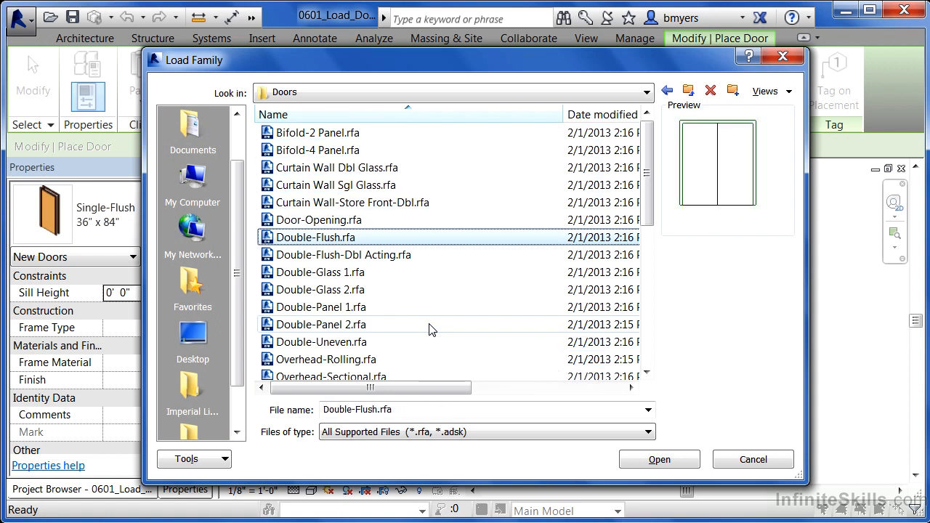
{"action": "key", "text": "Down"}
{"action": "key", "text": "Down"}
{"action": "key", "text": "Down"}
{"action": "key", "text": "Down"}
{"action": "key", "text": "Down"}
{"action": "key", "text": "Down"}
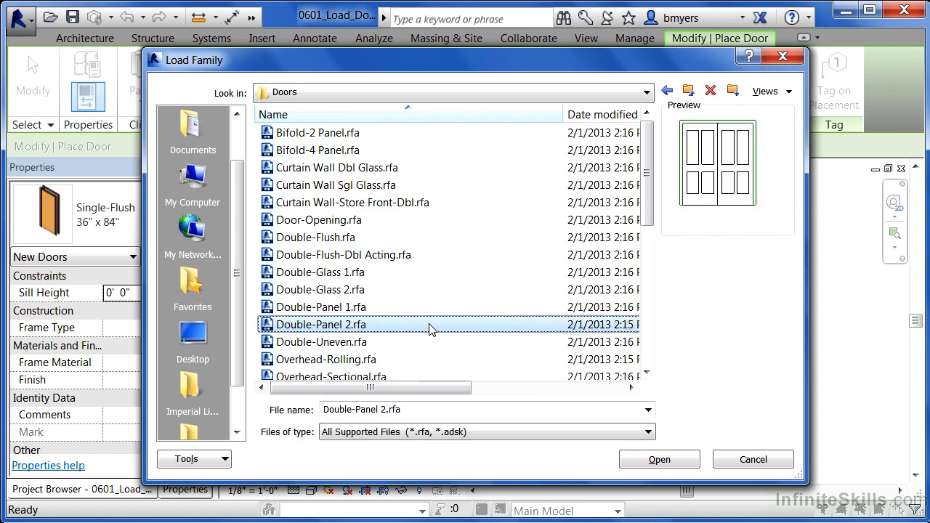
{"action": "key", "text": "Down"}
{"action": "key", "text": "Down"}
{"action": "key", "text": "Down"}
{"action": "key", "text": "Down"}
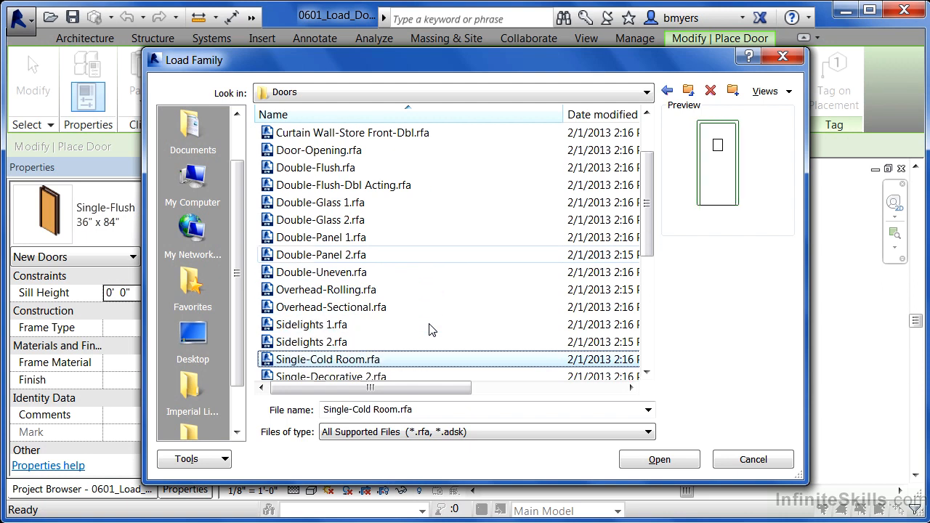
{"action": "key", "text": "Up"}
{"action": "key", "text": "Up"}
{"action": "key", "text": "Up"}
{"action": "key", "text": "Up"}
{"action": "key", "text": "Up"}
{"action": "key", "text": "Up"}
{"action": "key", "text": "Up"}
{"action": "key", "text": "Up"}
{"action": "key", "text": "Up"}
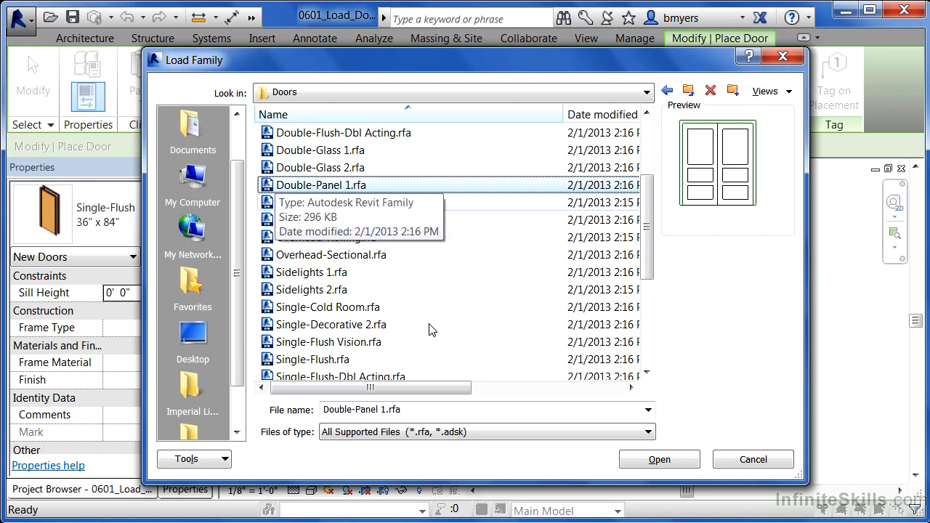
{"action": "key", "text": "Up"}
{"action": "key", "text": "Up"}
{"action": "key", "text": "Up"}
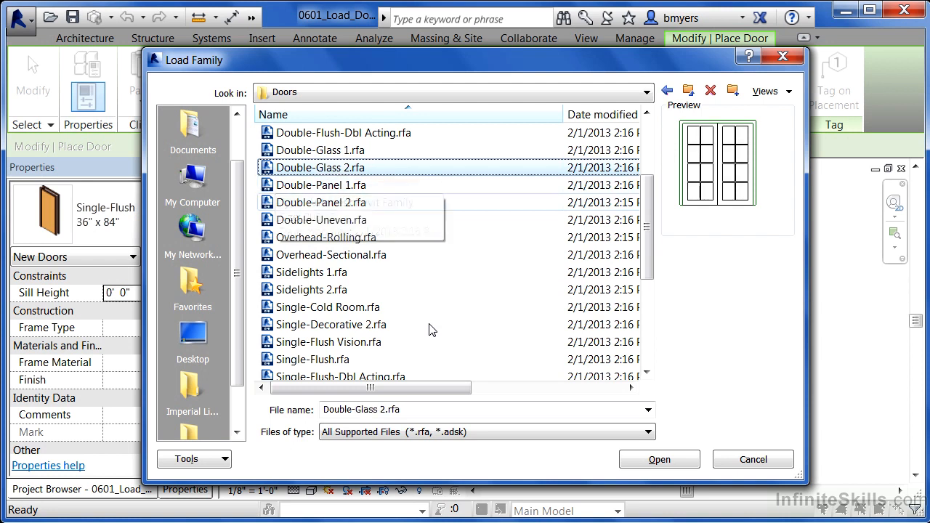
{"action": "key", "text": "Up"}
{"action": "key", "text": "Up"}
{"action": "key", "text": "Up"}
{"action": "key", "text": "Up"}
{"action": "key", "text": "Up"}
{"action": "key", "text": "Up"}
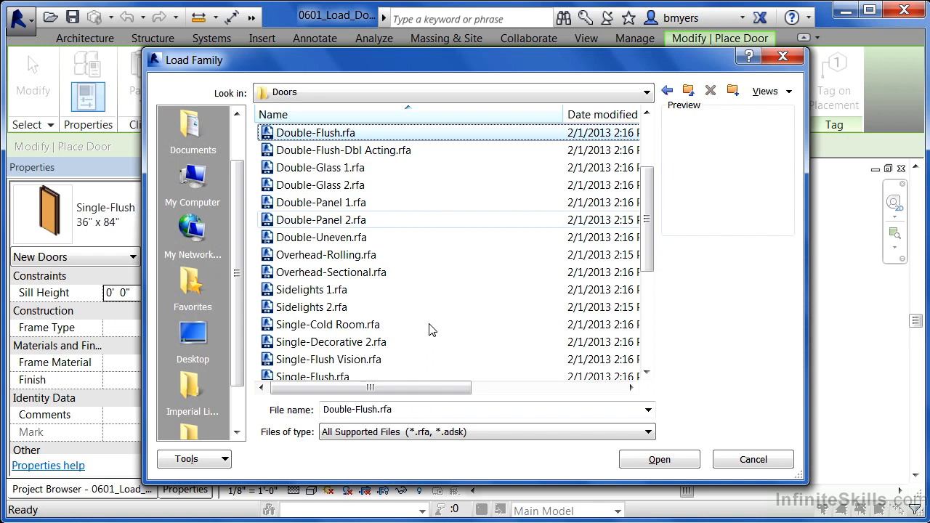
{"action": "key", "text": "Up"}
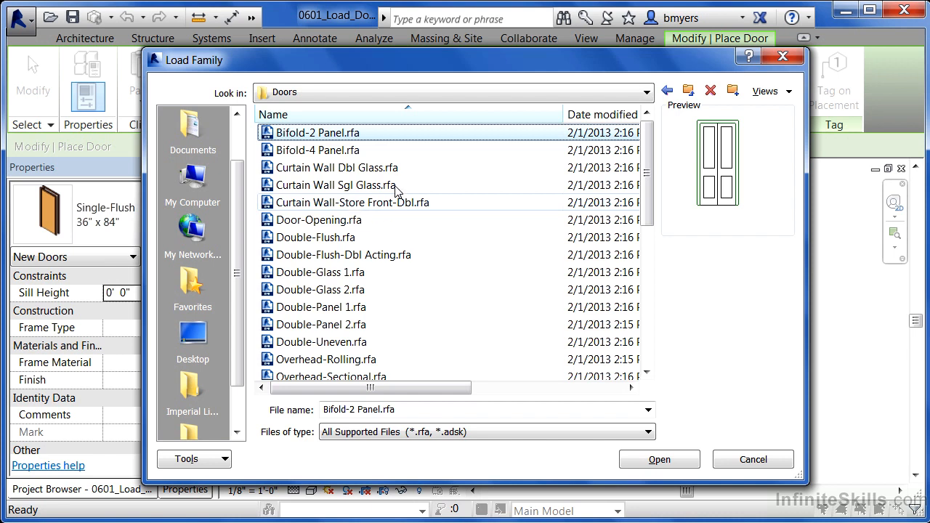
Step: Load the Curtain Wall-Store Front-Dbl.rfa family and check the list of door types available for placement
{"action": "left_click", "coordinate": [323, 209]}
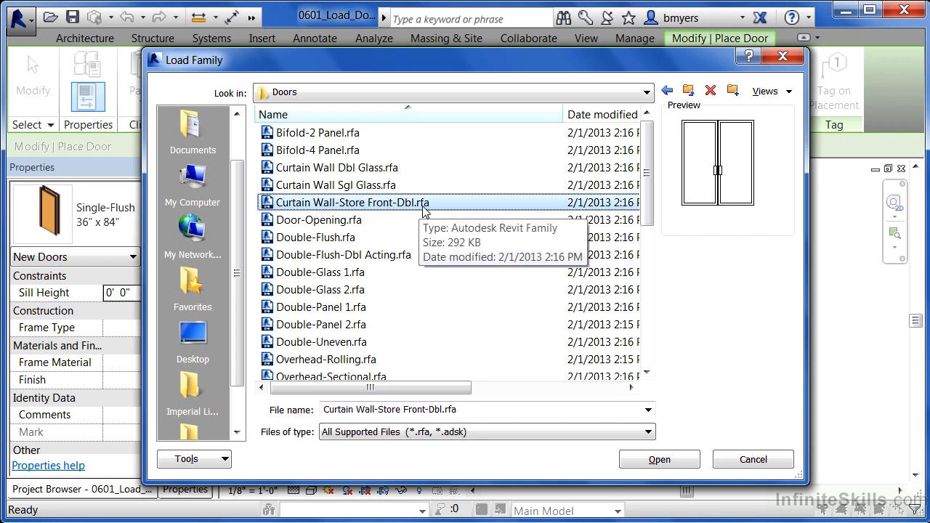
{"action": "left_click", "coordinate": [658, 461]}
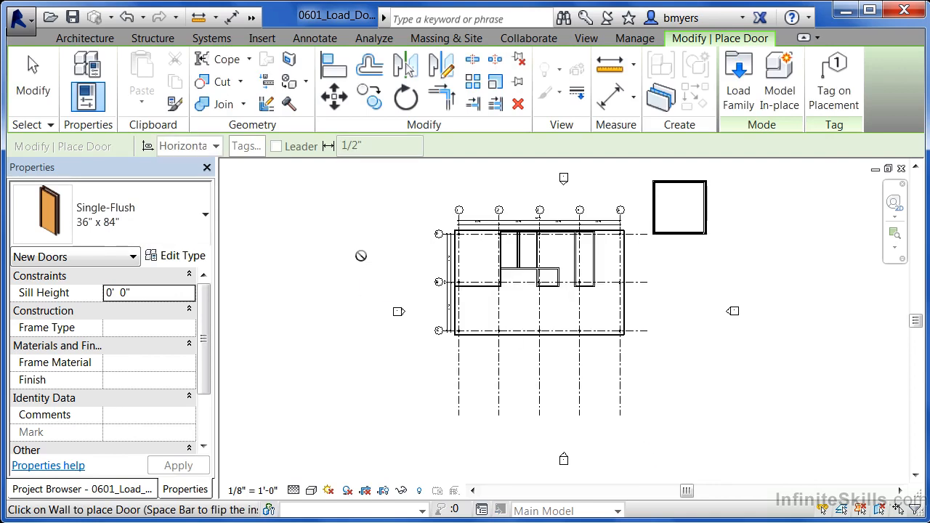
{"action": "left_click", "coordinate": [197, 222]}
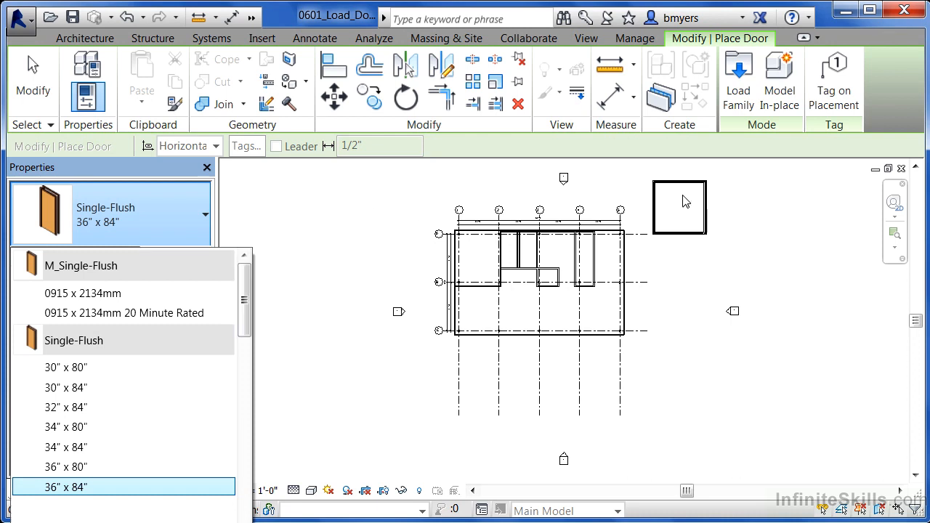
Step: Load the Overhead-Sectional.rfa family from the library's Doors folder
{"action": "left_click", "coordinate": [745, 99]}
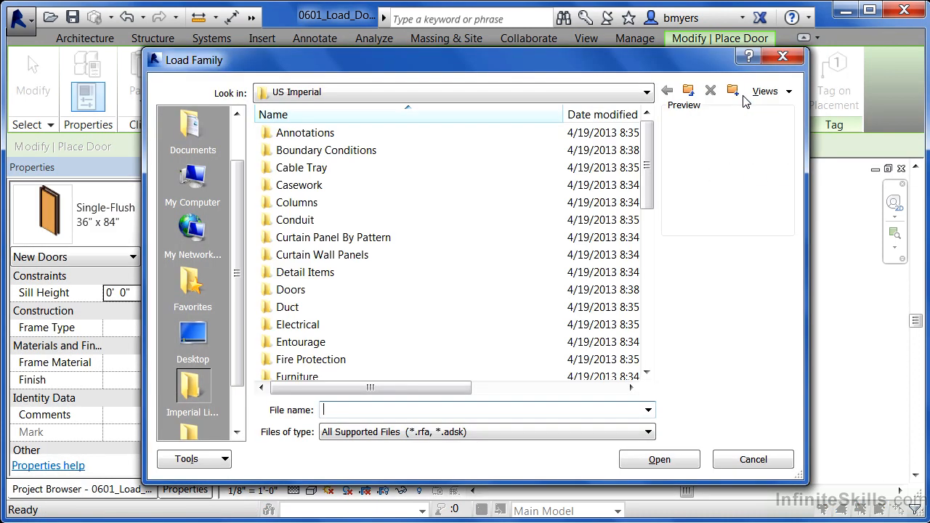
{"action": "double_click", "coordinate": [297, 290]}
{"action": "left_click_drag", "start_coordinate": [647, 150], "coordinate": [646, 229]}
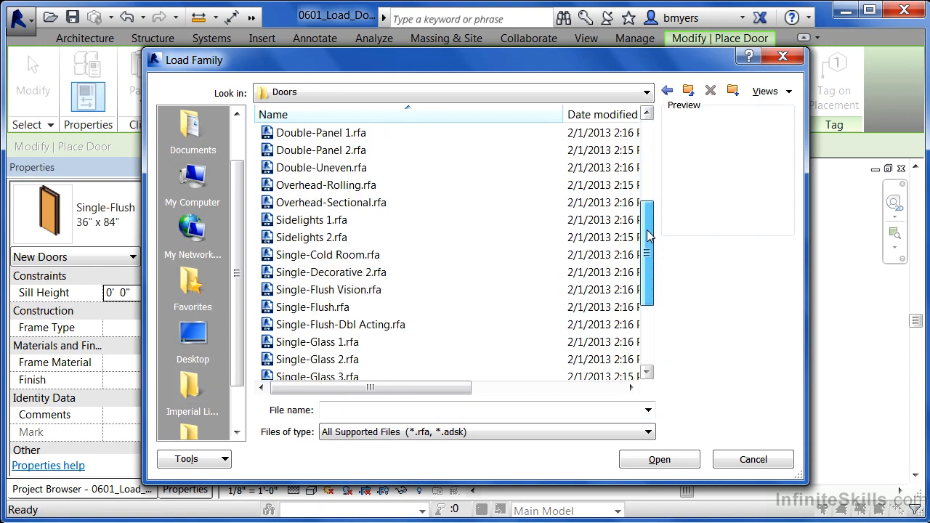
{"action": "left_click", "coordinate": [354, 205]}
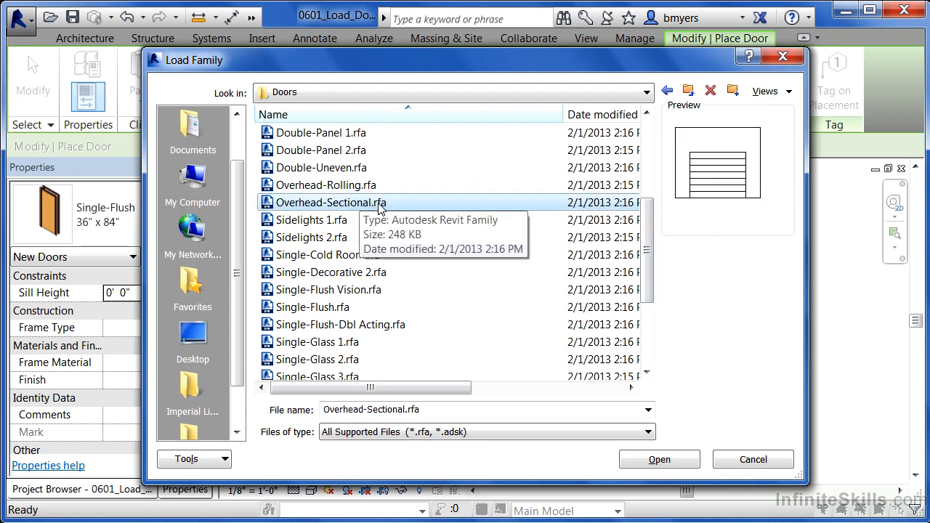
{"action": "left_click", "coordinate": [660, 460]}
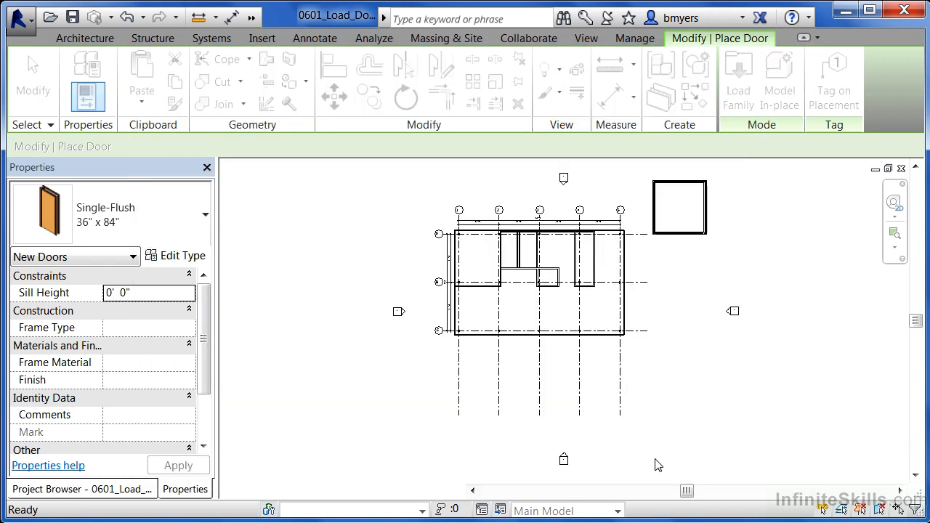
Step: Check the available door types for the loaded Overhead-Sectional family, and end door placement without placing a door
{"action": "left_click", "coordinate": [124, 220]}
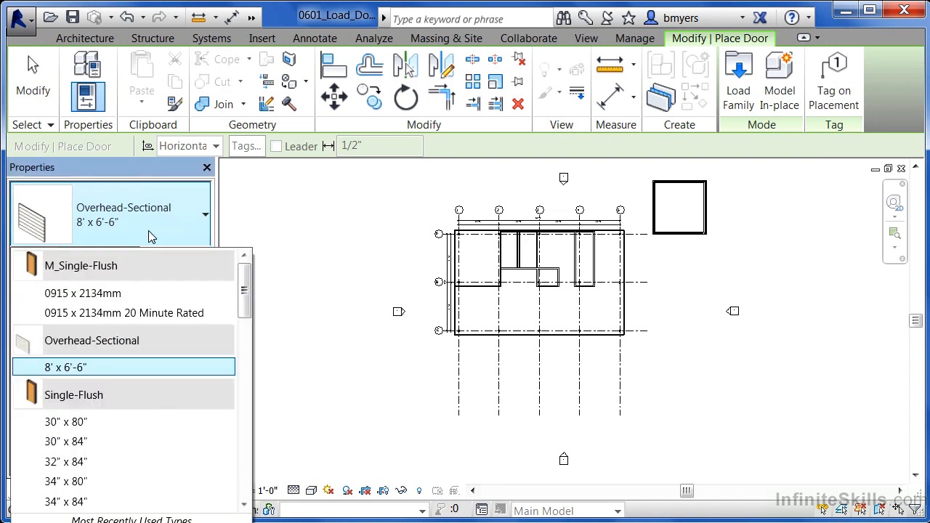
{"action": "scroll", "coordinate": [249, 294], "scroll_direction": "down", "scroll_amount": 3}
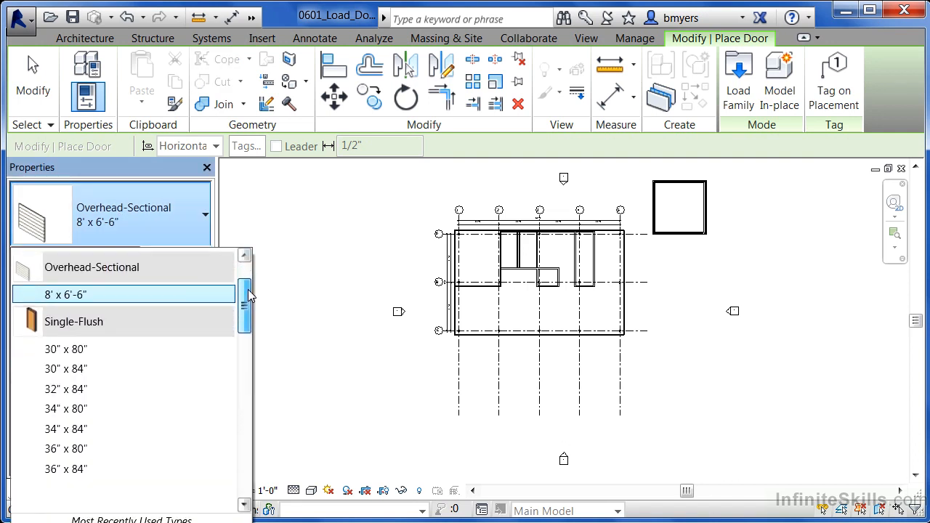
{"action": "left_click_drag", "start_coordinate": [249, 294], "coordinate": [249, 274]}
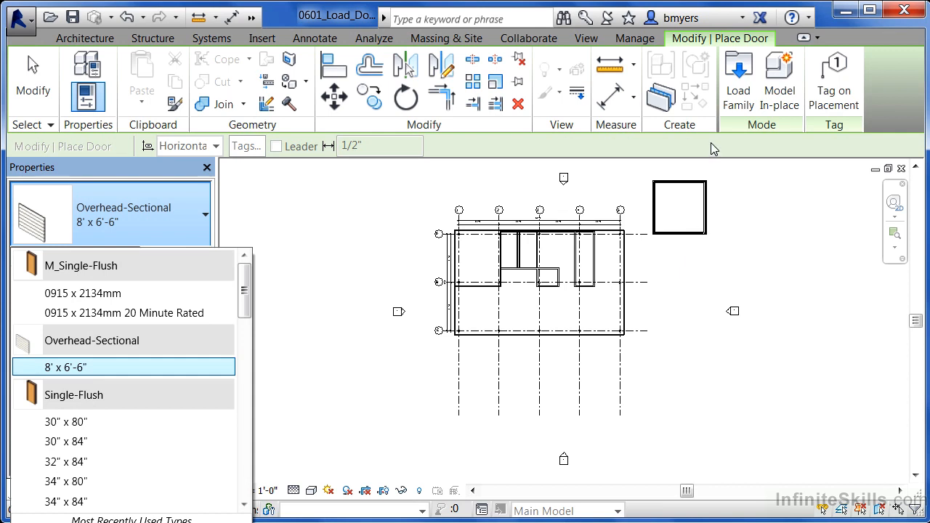
{"action": "key", "text": "Escape"}
{"action": "key", "text": "Escape"}
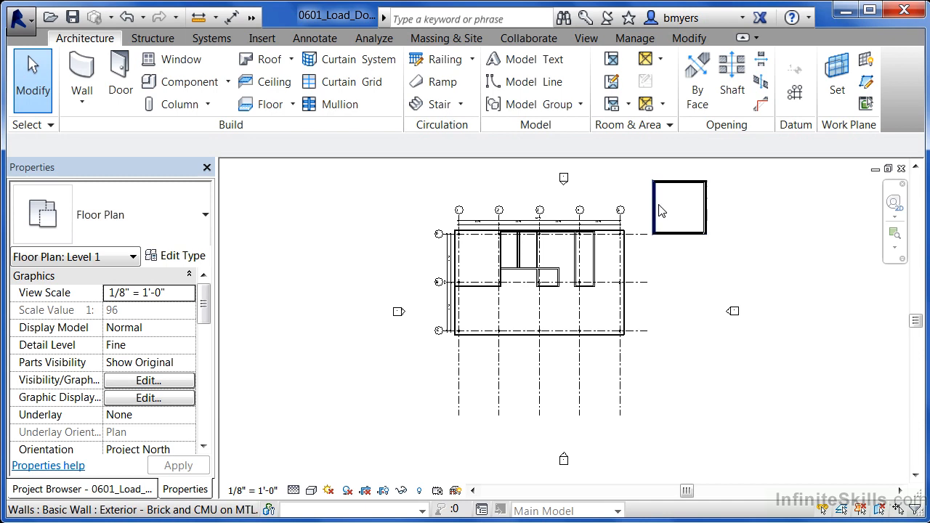
Step: Start the Window tool and review the window types available in the project
{"action": "scroll", "coordinate": [685, 269], "scroll_direction": "up", "scroll_amount": 2}
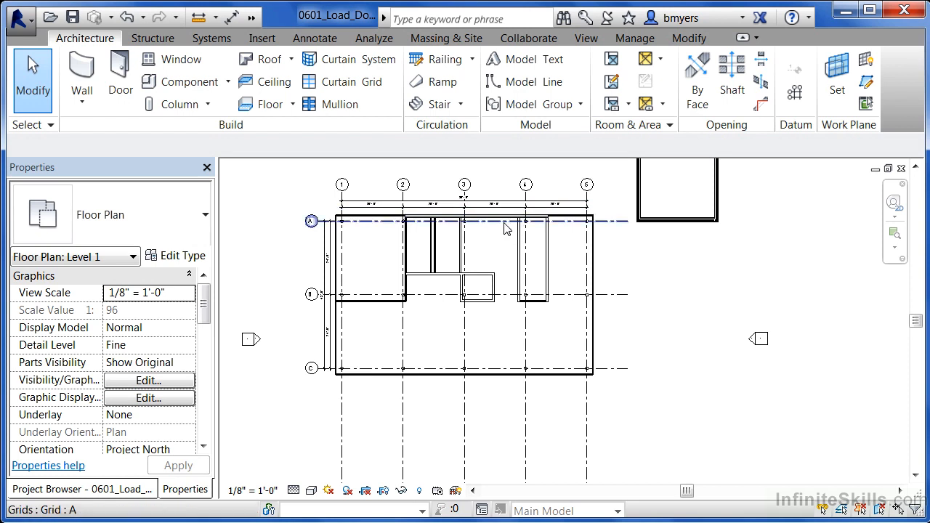
{"action": "scroll", "coordinate": [644, 266], "scroll_direction": "down", "scroll_amount": 1}
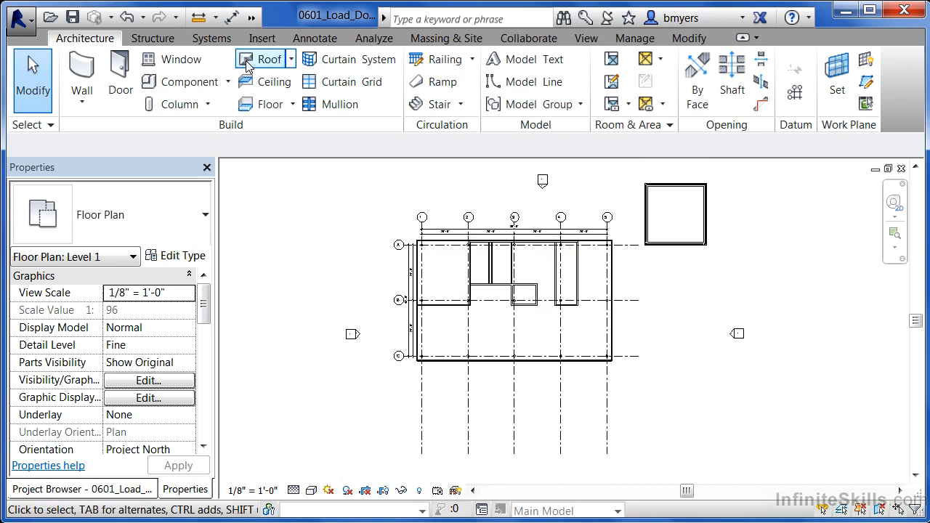
{"action": "left_click", "coordinate": [182, 64]}
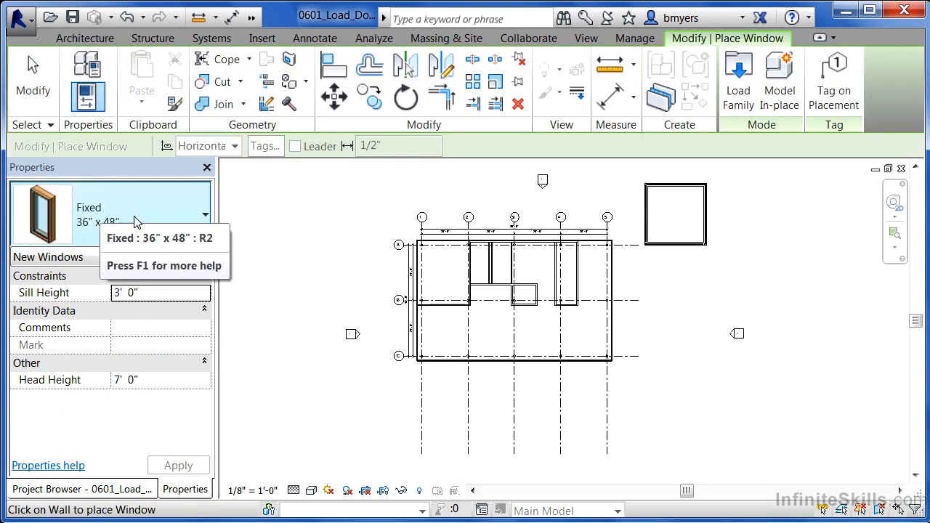
{"action": "left_click", "coordinate": [164, 212]}
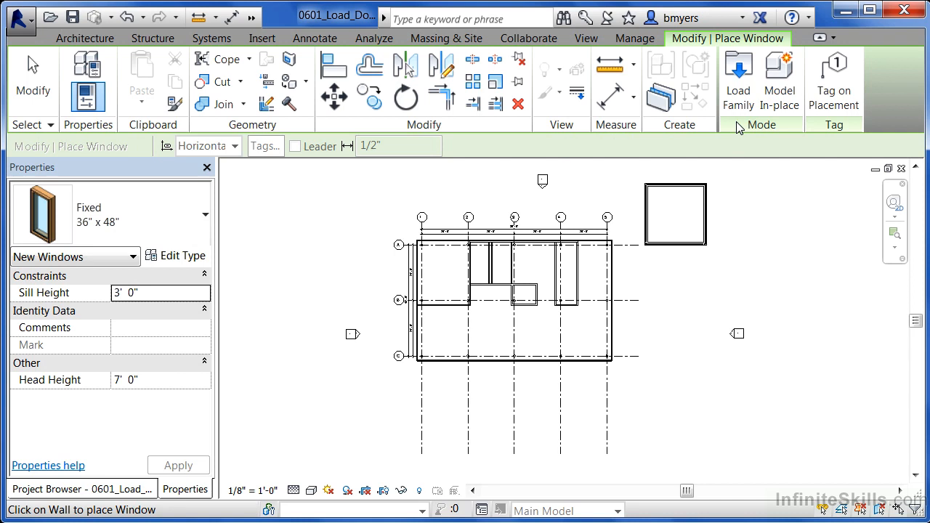
Step: Start loading a family from the library and browse to its Windows folder
{"action": "left_click", "coordinate": [263, 40]}
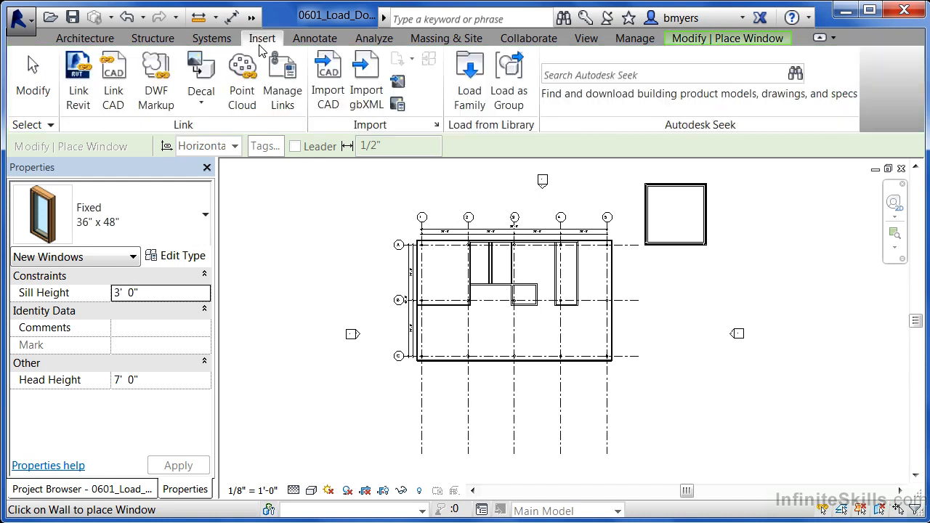
{"action": "left_click", "coordinate": [477, 96]}
{"action": "left_click", "coordinate": [266, 40]}
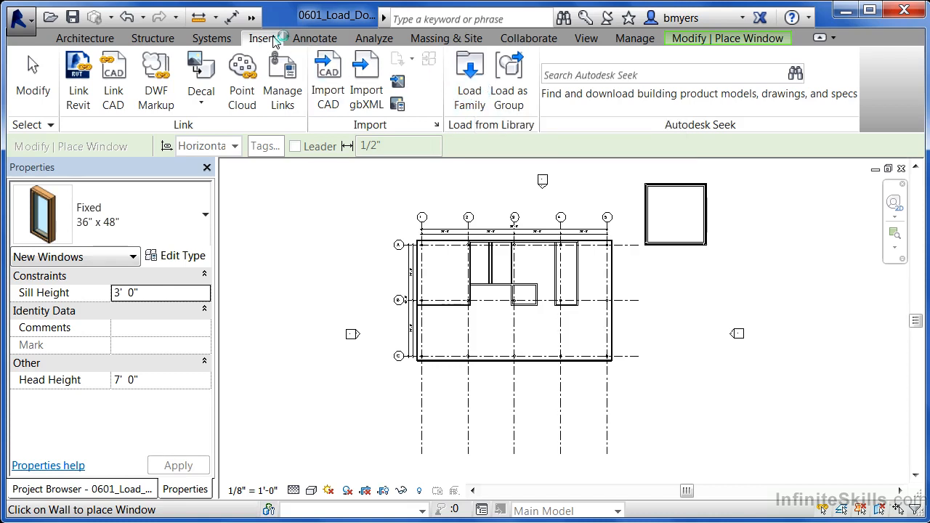
{"action": "left_click", "coordinate": [478, 100]}
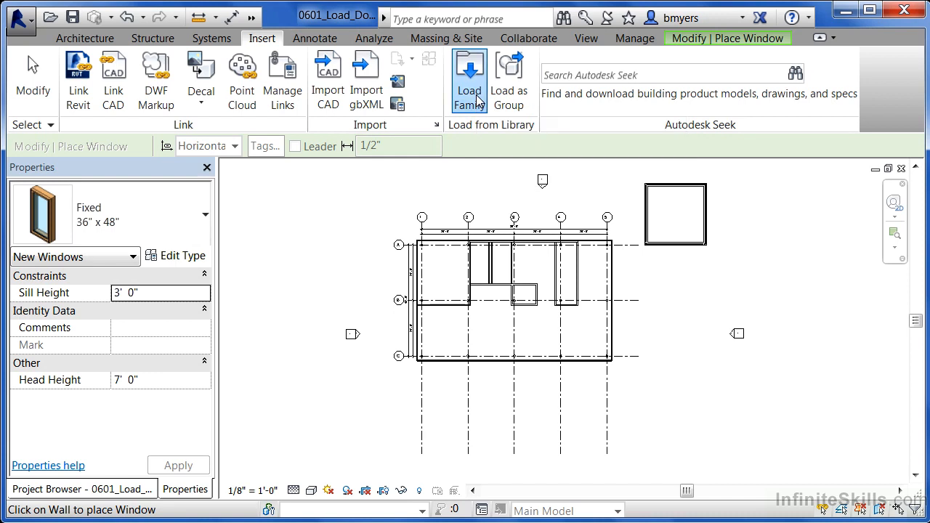
{"action": "left_click_drag", "start_coordinate": [648, 177], "coordinate": [647, 334]}
{"action": "left_click", "coordinate": [317, 361]}
{"action": "double_click", "coordinate": [317, 361]}
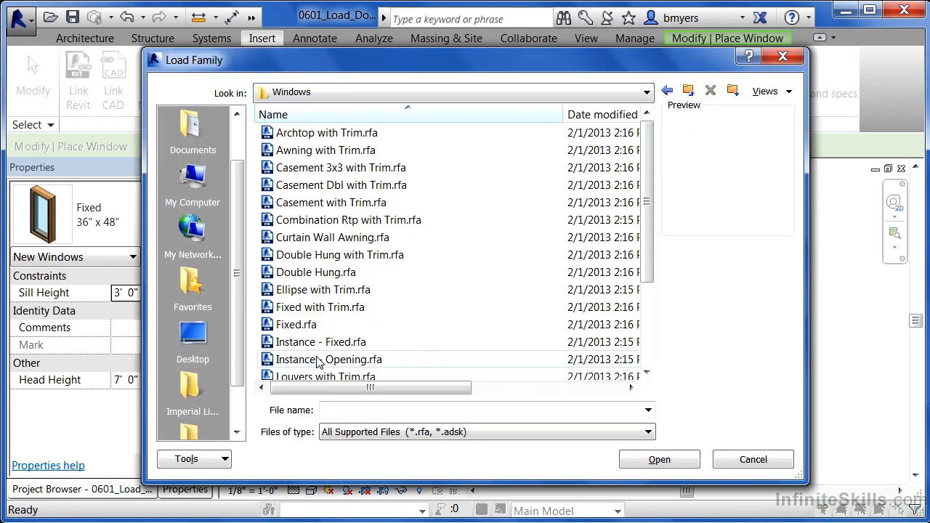
Step: Compare the Double Hung.rfa and Double Hung with Trim.rfa previews, and load Double Hung with Trim.rfa without placing a window
{"action": "left_click_drag", "start_coordinate": [646, 161], "coordinate": [647, 194]}
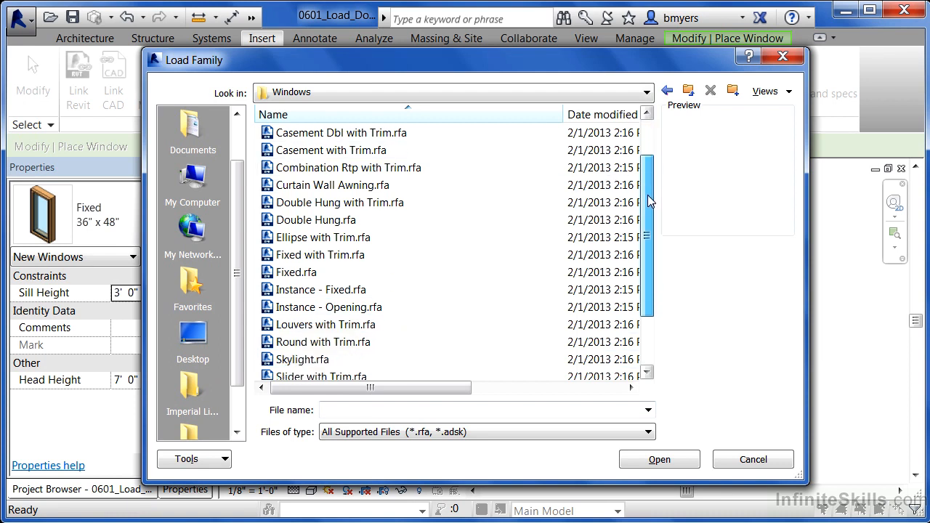
{"action": "left_click", "coordinate": [395, 220]}
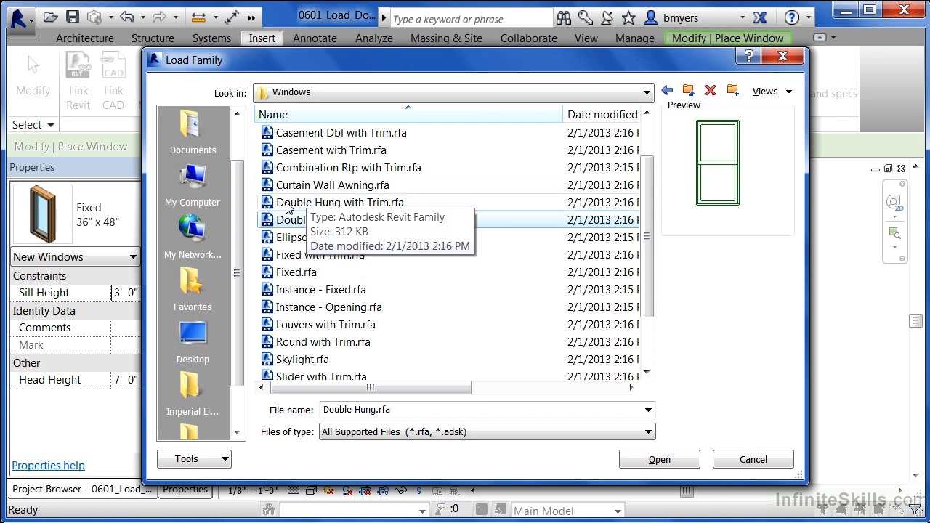
{"action": "left_click", "coordinate": [313, 205]}
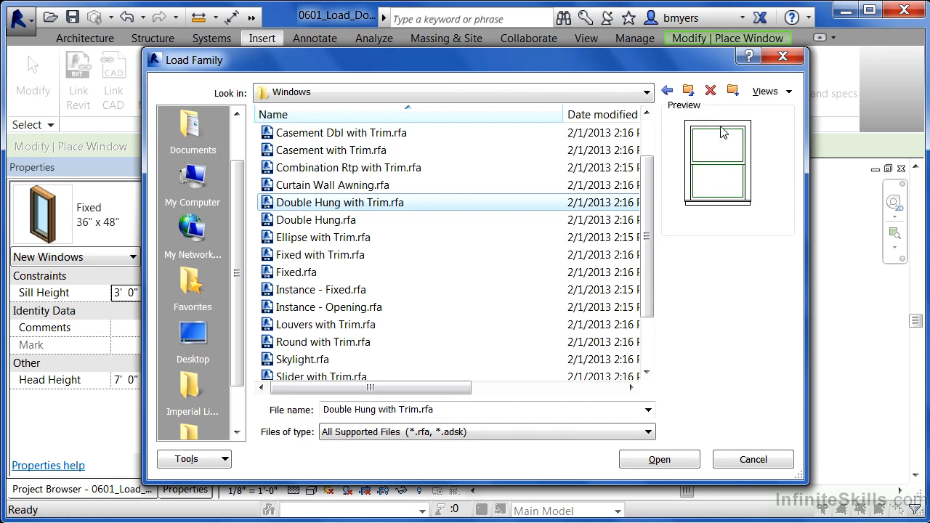
{"action": "left_click", "coordinate": [332, 220]}
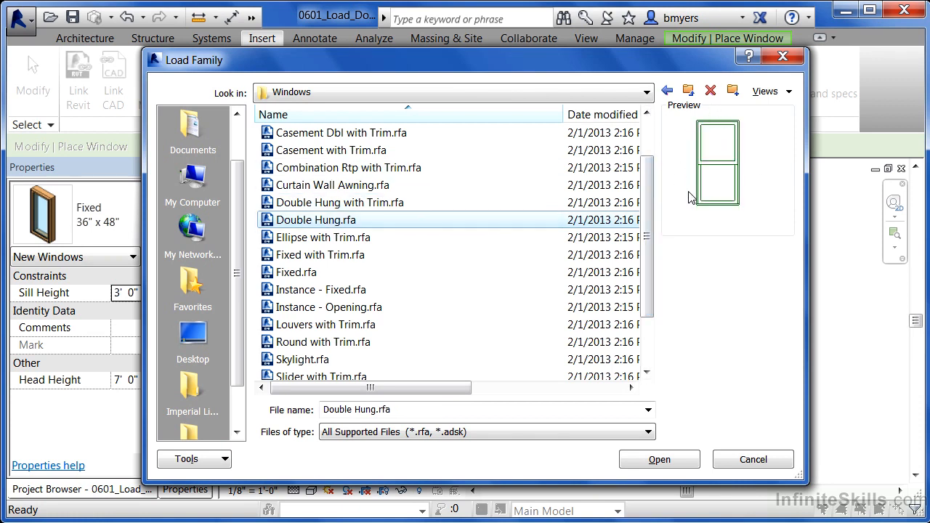
{"action": "left_click", "coordinate": [332, 205]}
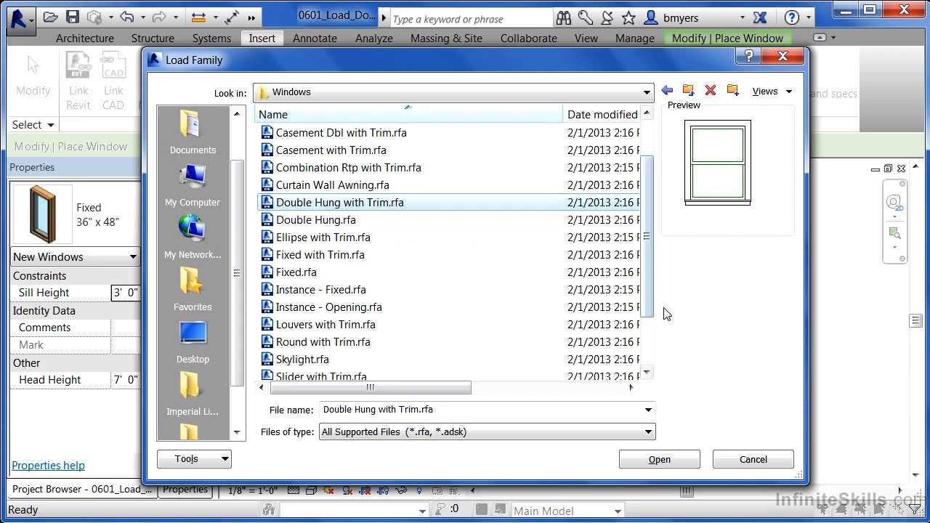
{"action": "left_click", "coordinate": [654, 463]}
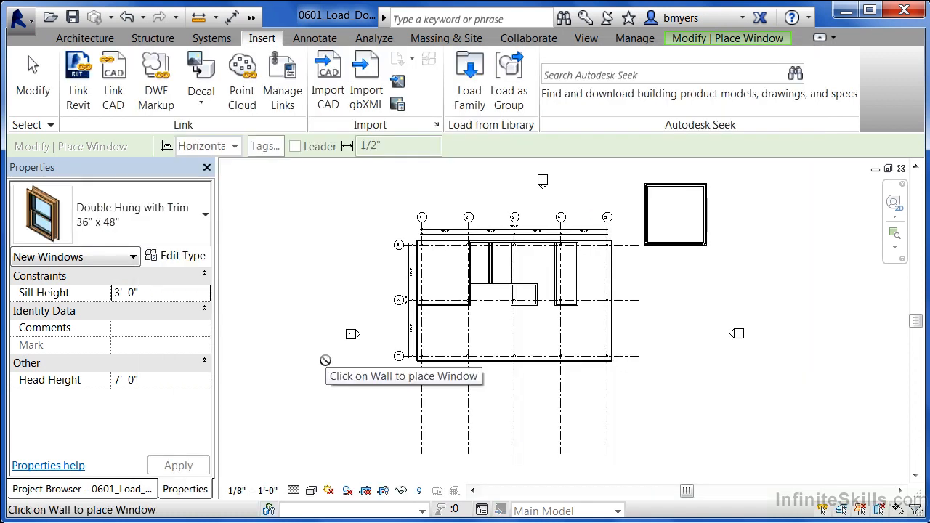
{"action": "key", "text": "Escape"}
{"action": "key", "text": "Escape"}
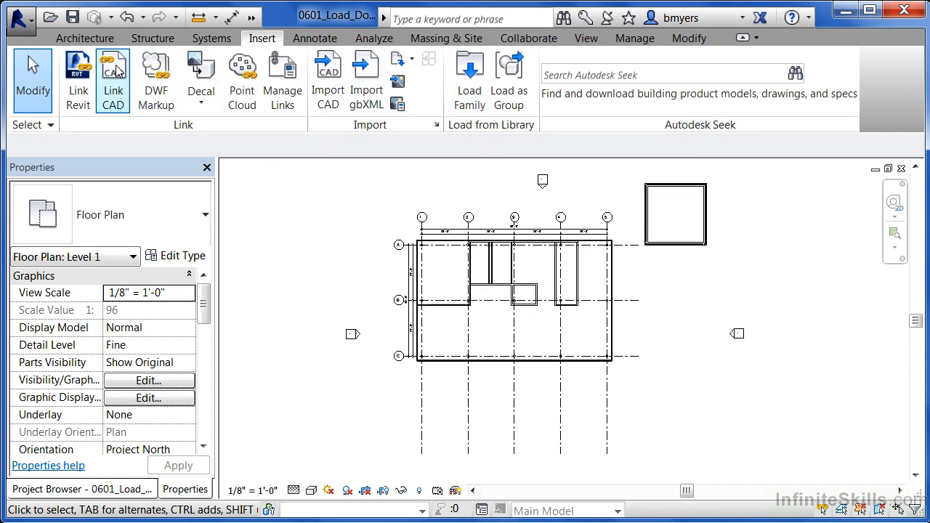
Step: Start the Door tool in the Level 1 floor plan
{"action": "left_click", "coordinate": [94, 38]}
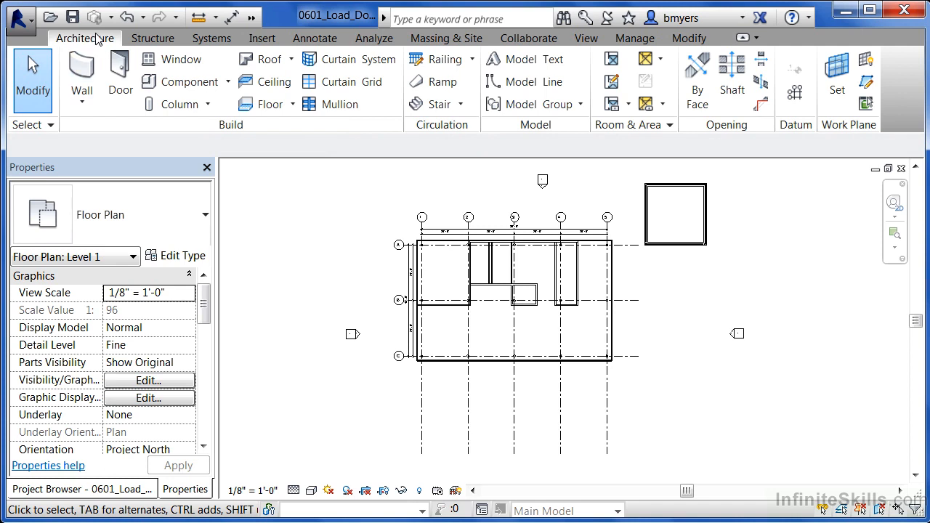
{"action": "left_click", "coordinate": [121, 79]}
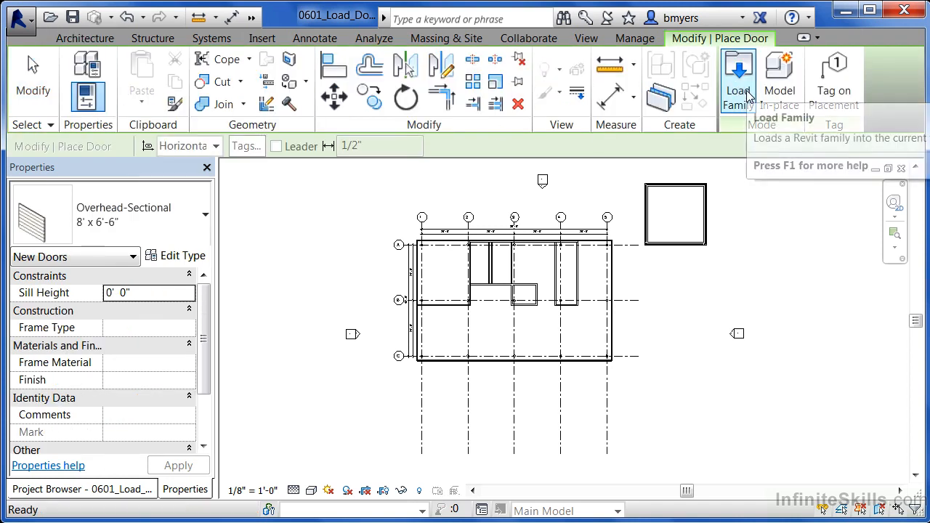